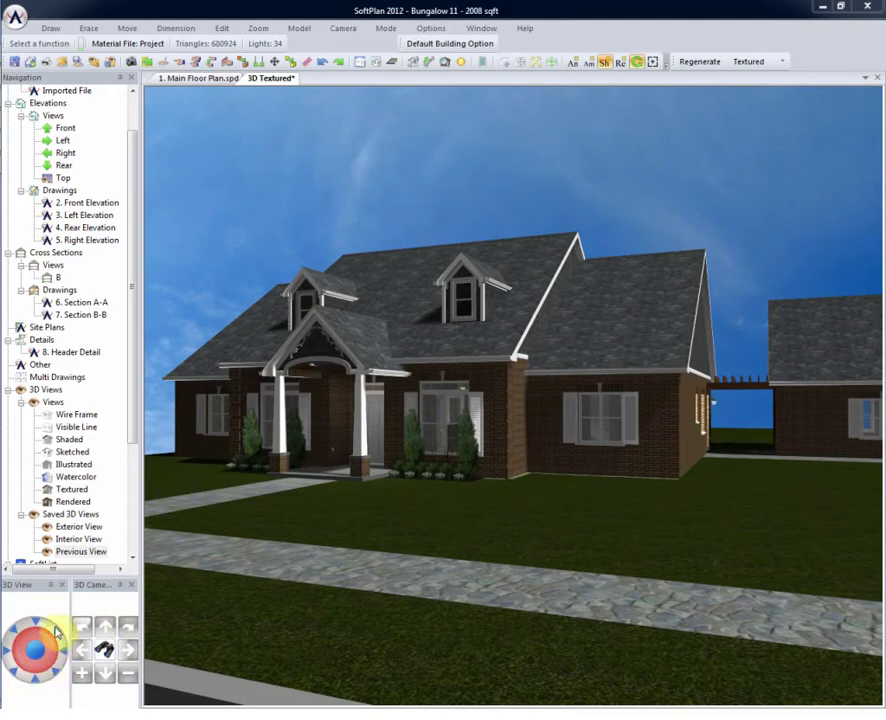
Orbit the camera from the navigation ring up to an aerial view and around to the rear patio
click(35, 683)
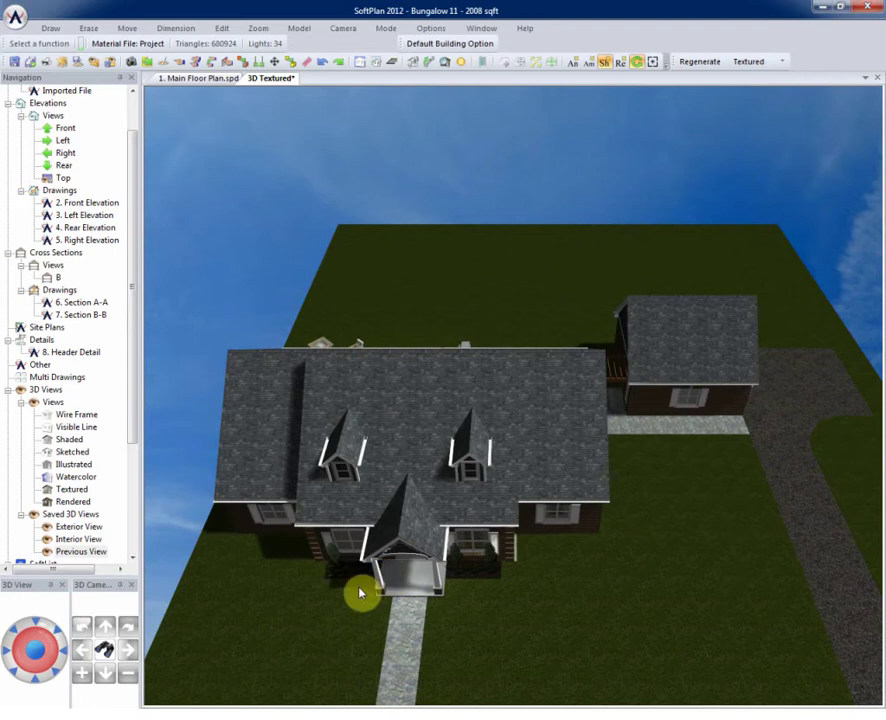
click(5, 655)
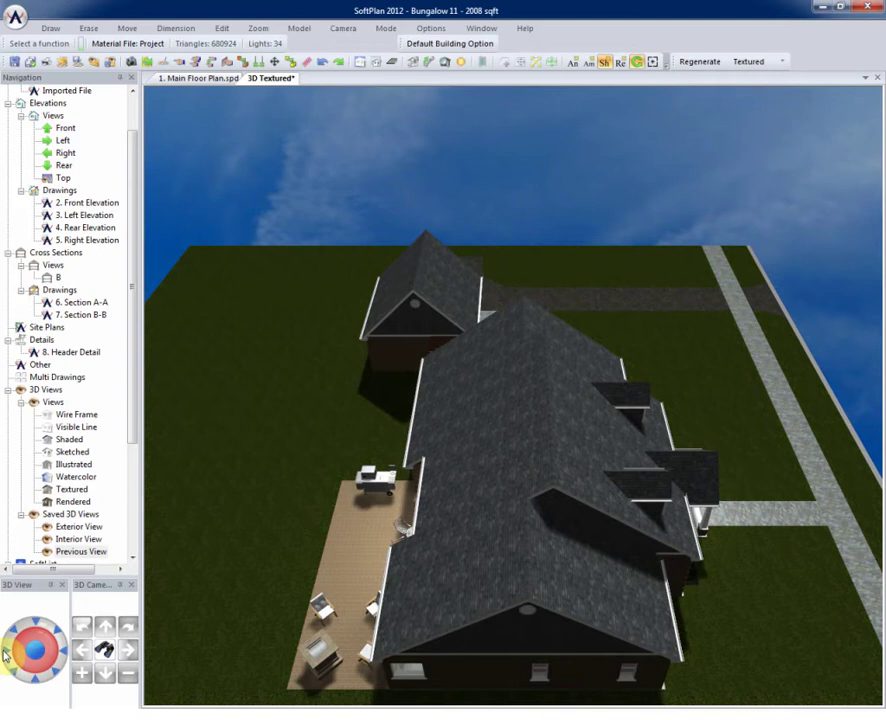
click(60, 634)
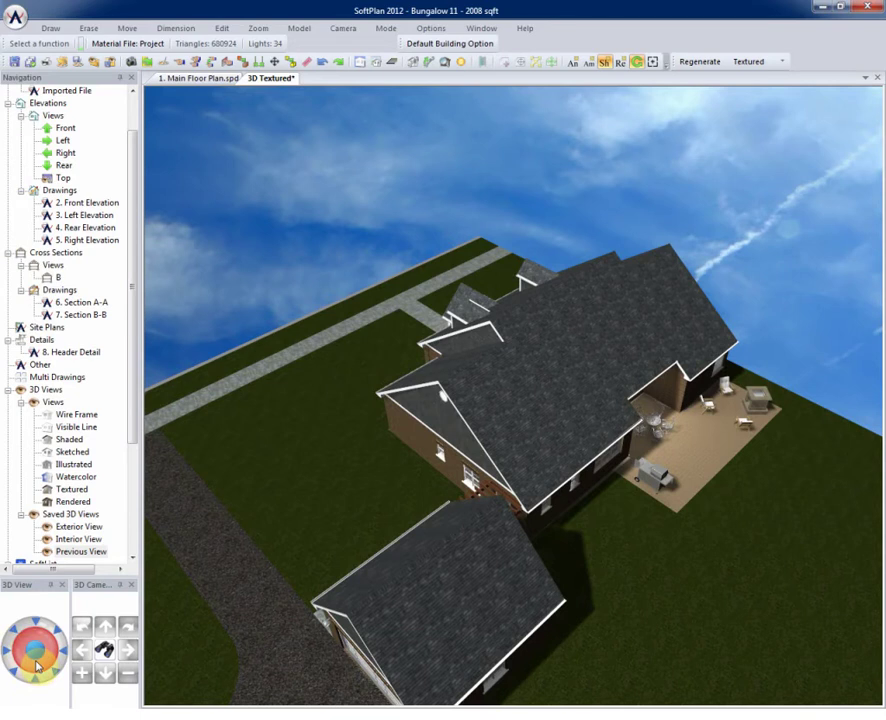
Tilt and orbit past the garage side, ending high above facing the front entrance
drag(37, 666, 37, 671)
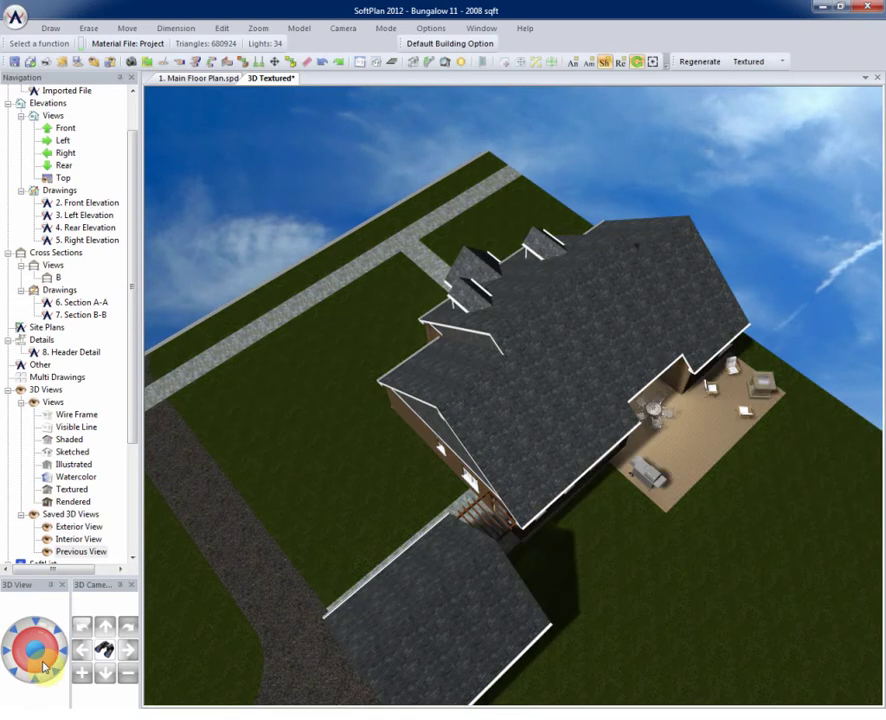
click(55, 656)
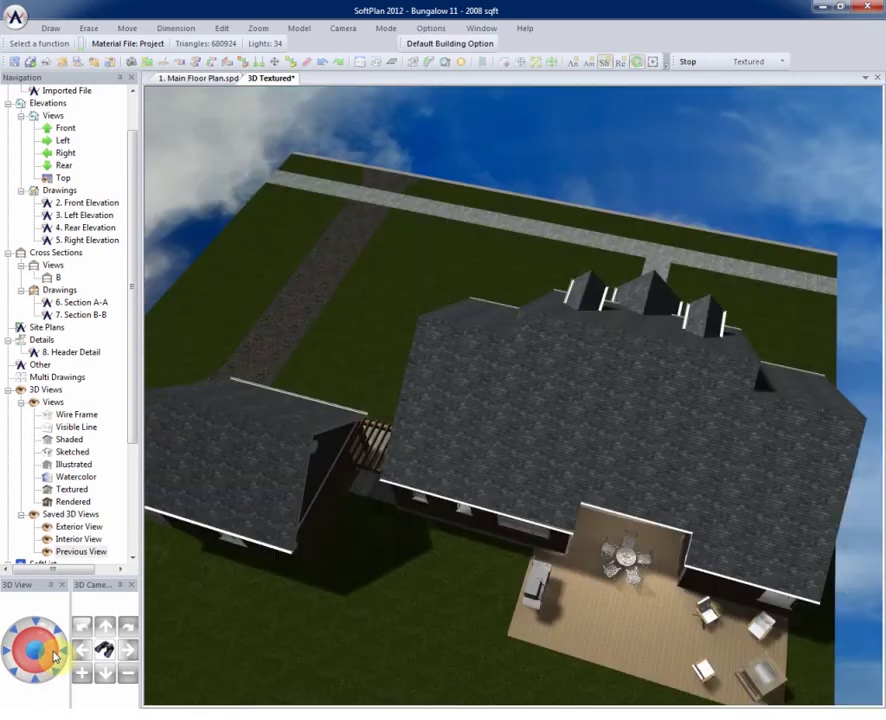
click(55, 656)
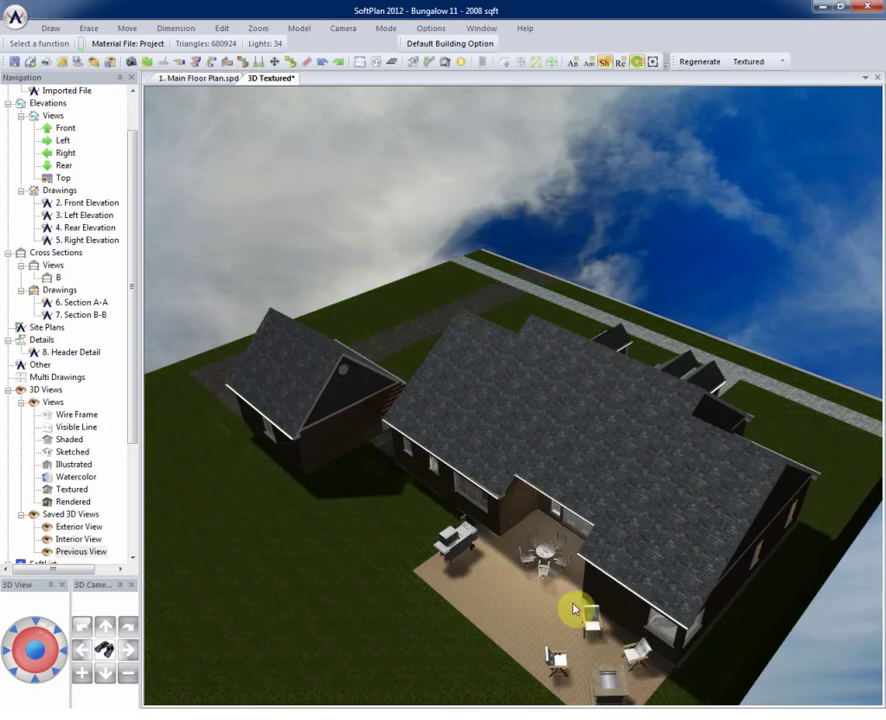
click(62, 655)
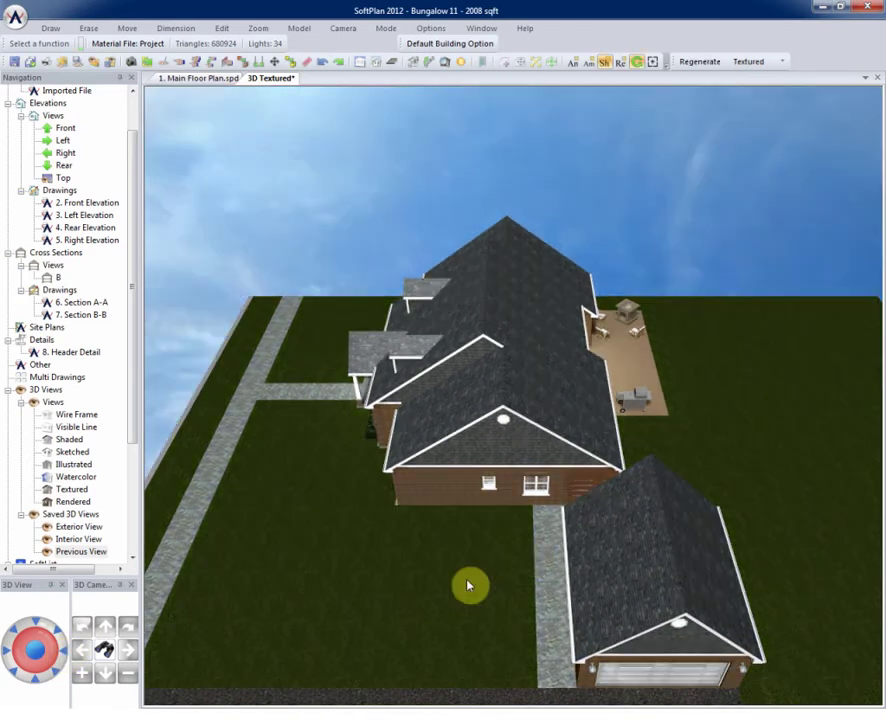
click(35, 676)
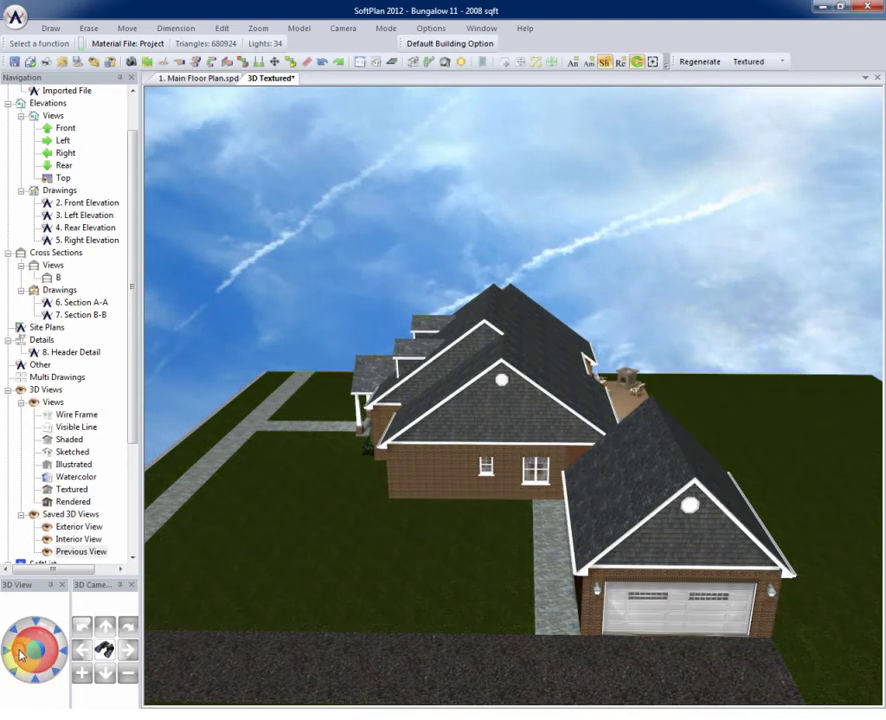
click(18, 655)
click(18, 655)
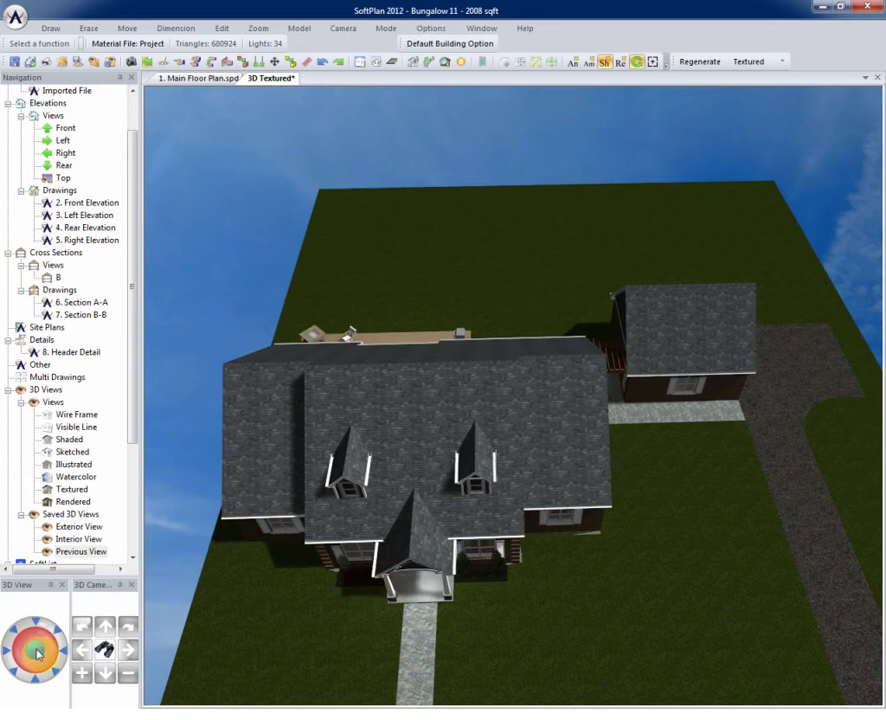
click(37, 654)
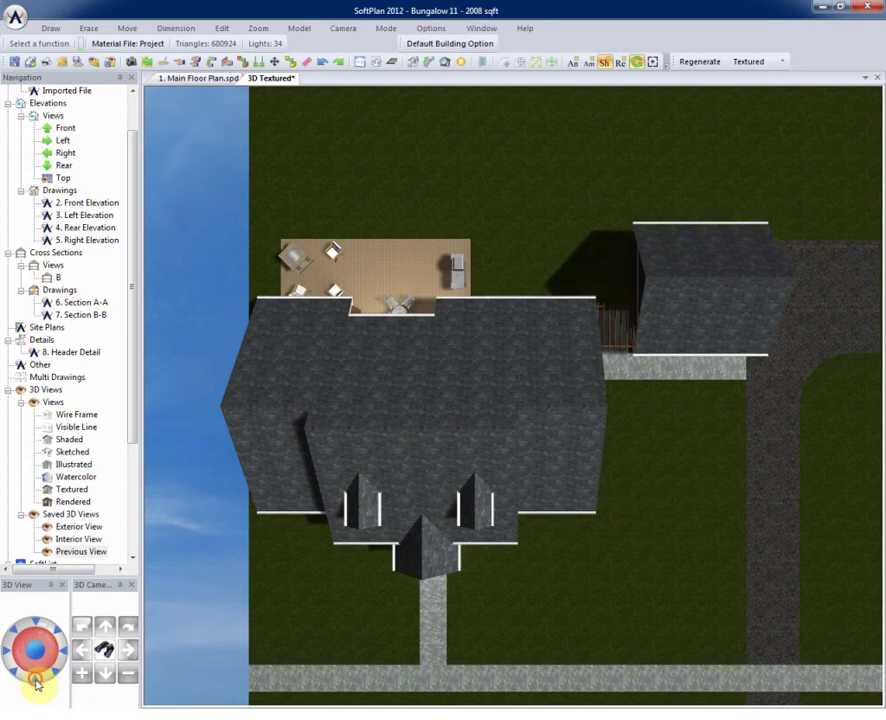
click(36, 684)
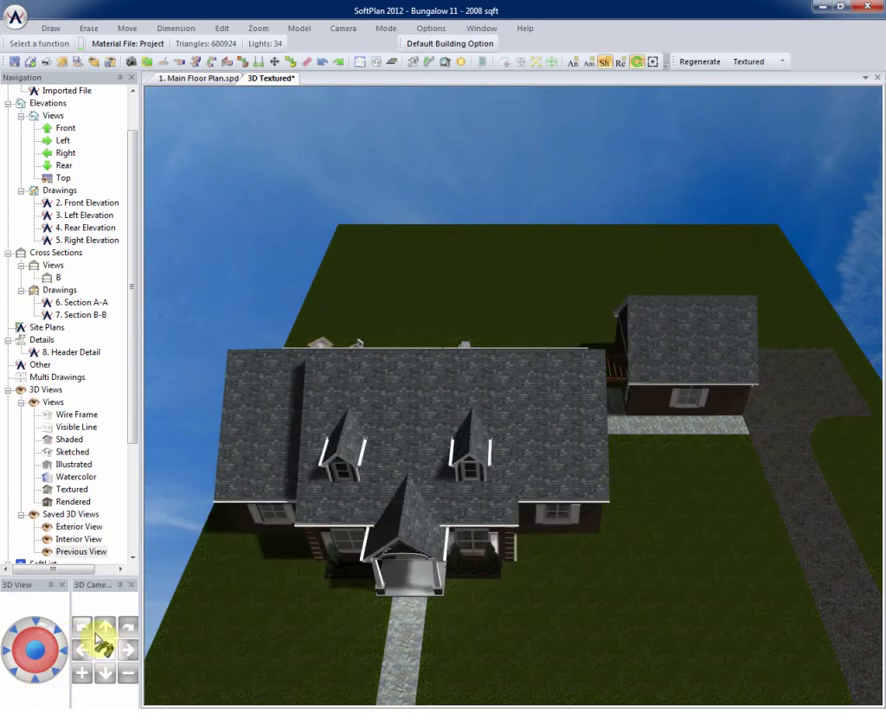
Shift, tilt up and move the camera in until the house front, walkway and sidewalk fill the view
click(82, 650)
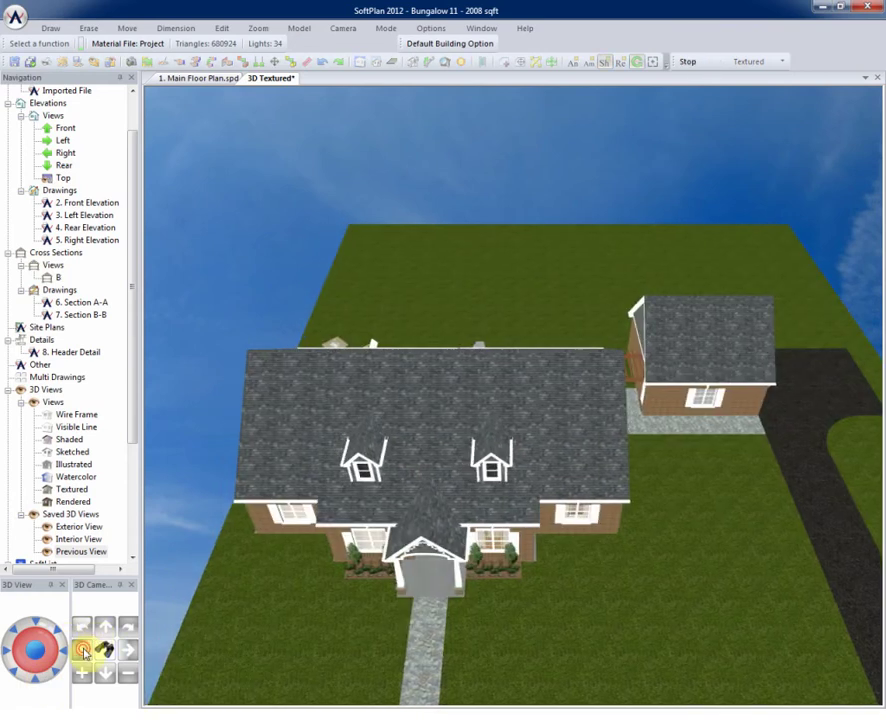
click(123, 650)
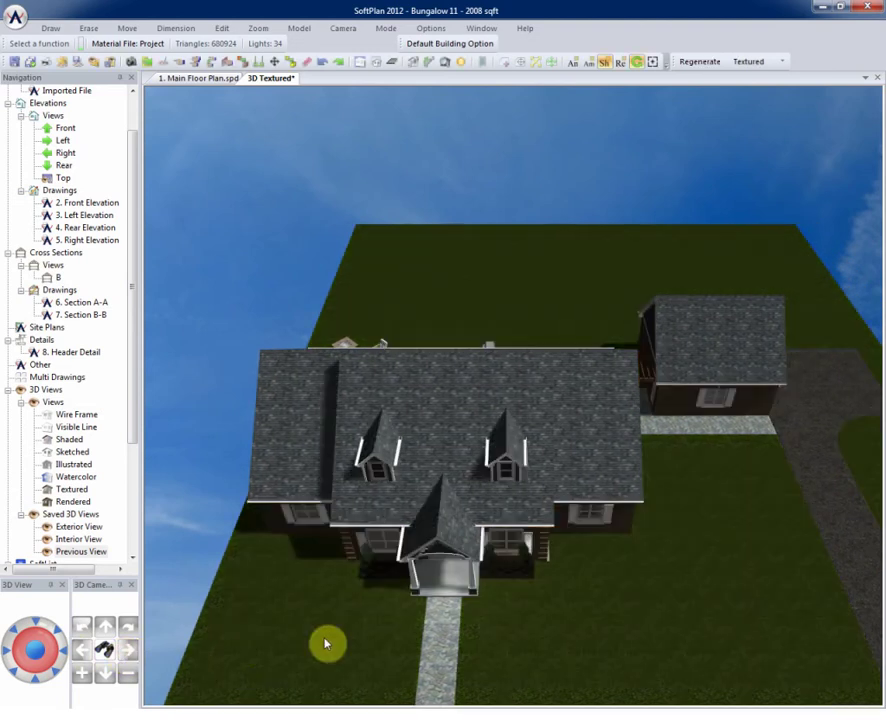
click(105, 627)
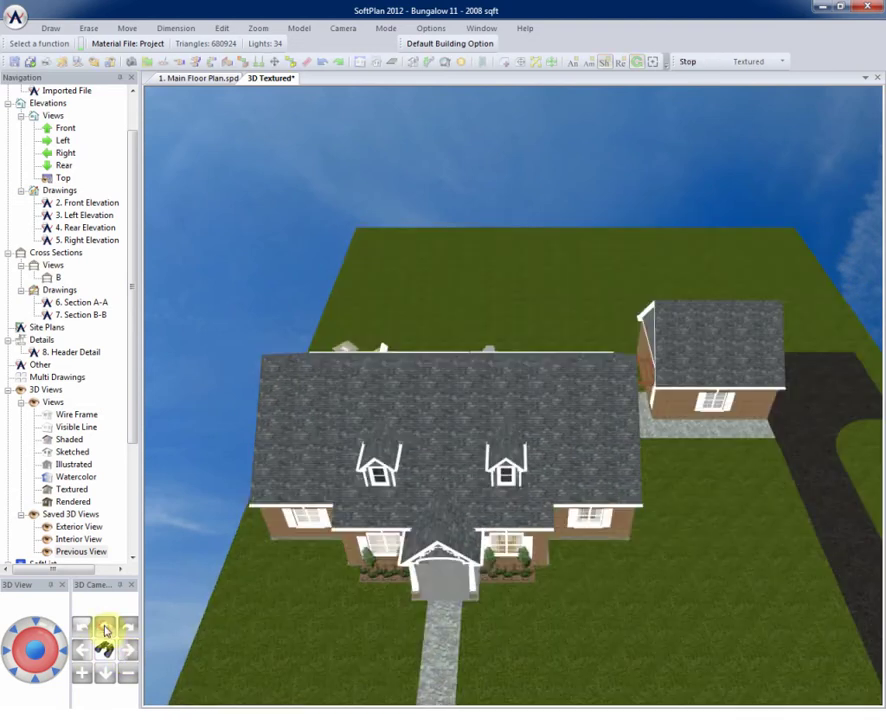
click(105, 628)
click(105, 628)
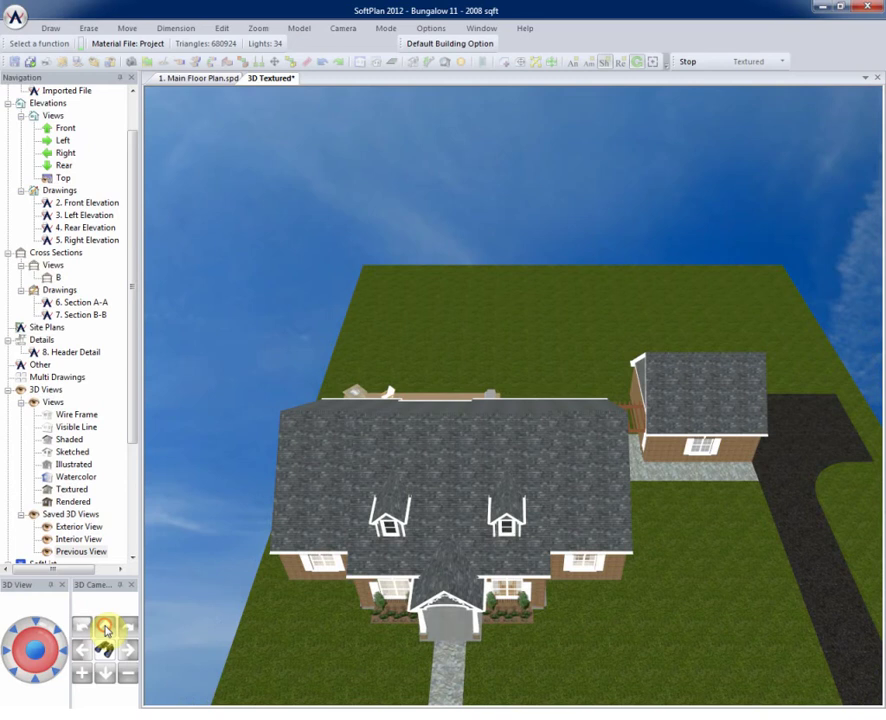
click(105, 675)
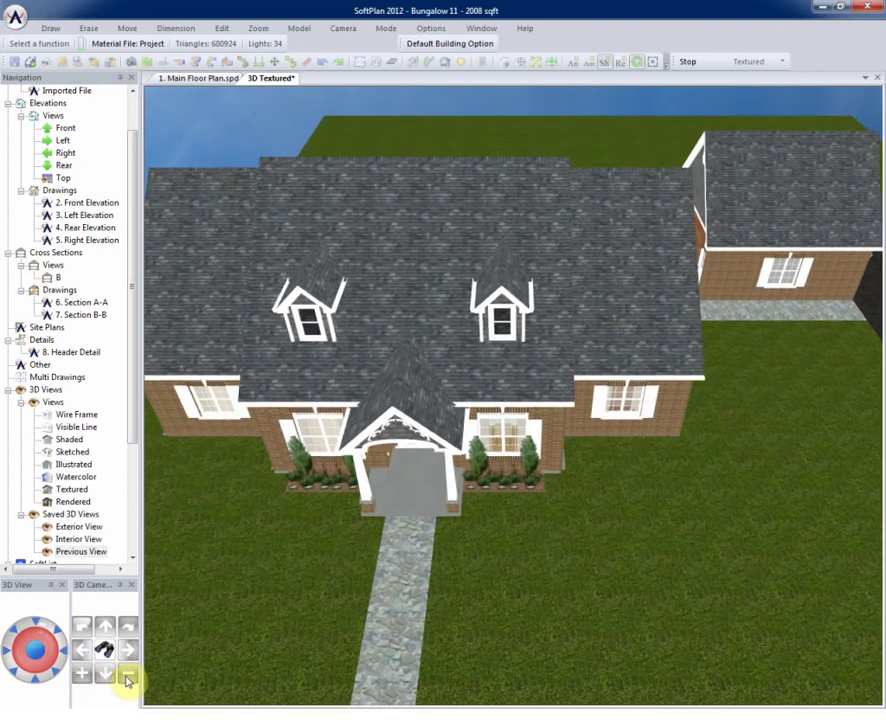
click(126, 678)
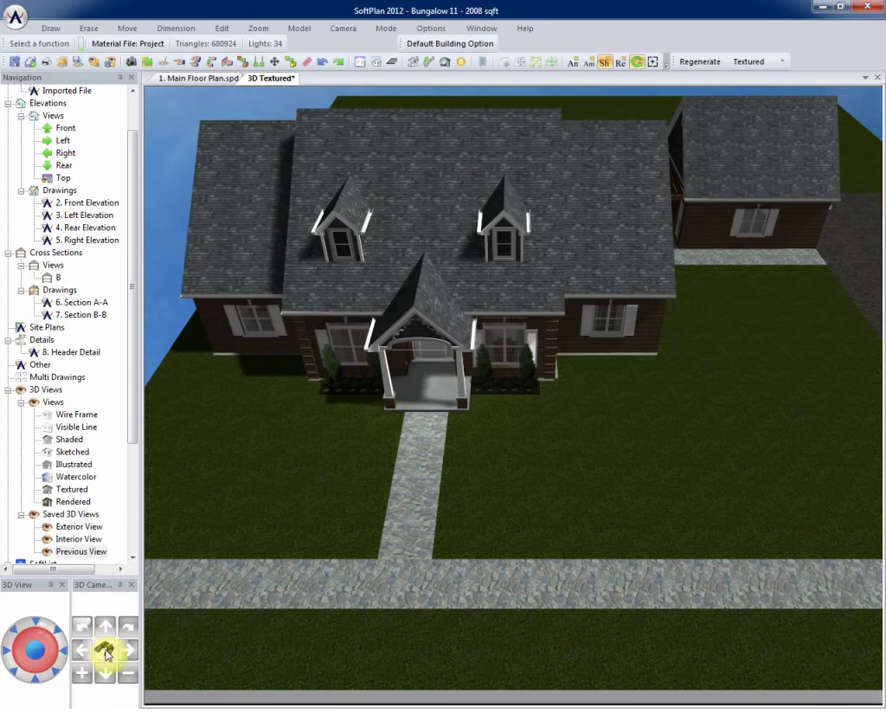
Use Look At on the front porch, return aerial, then fly to the patio table and chairs
click(105, 651)
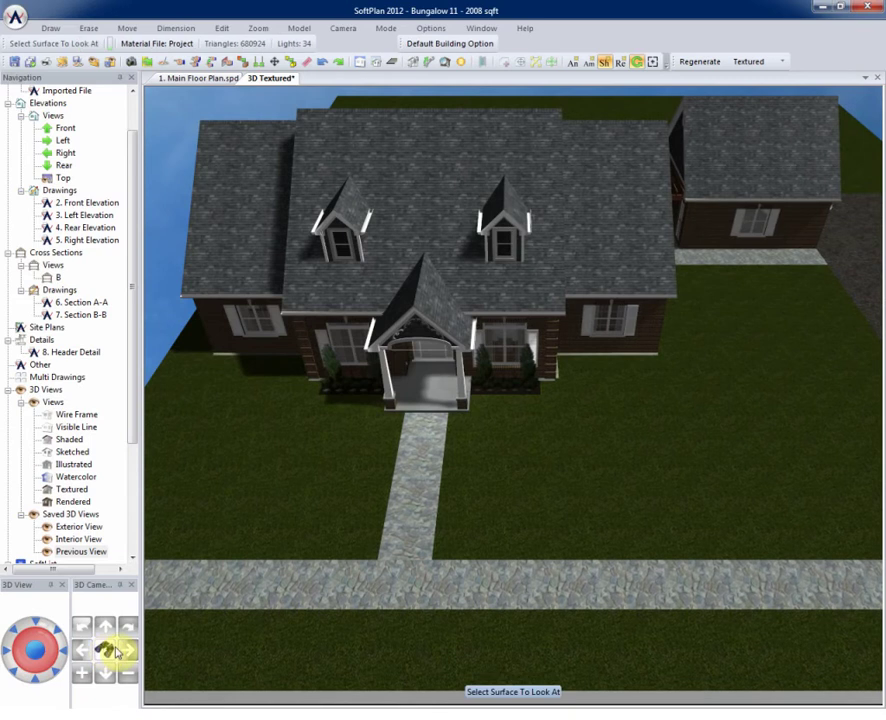
click(432, 354)
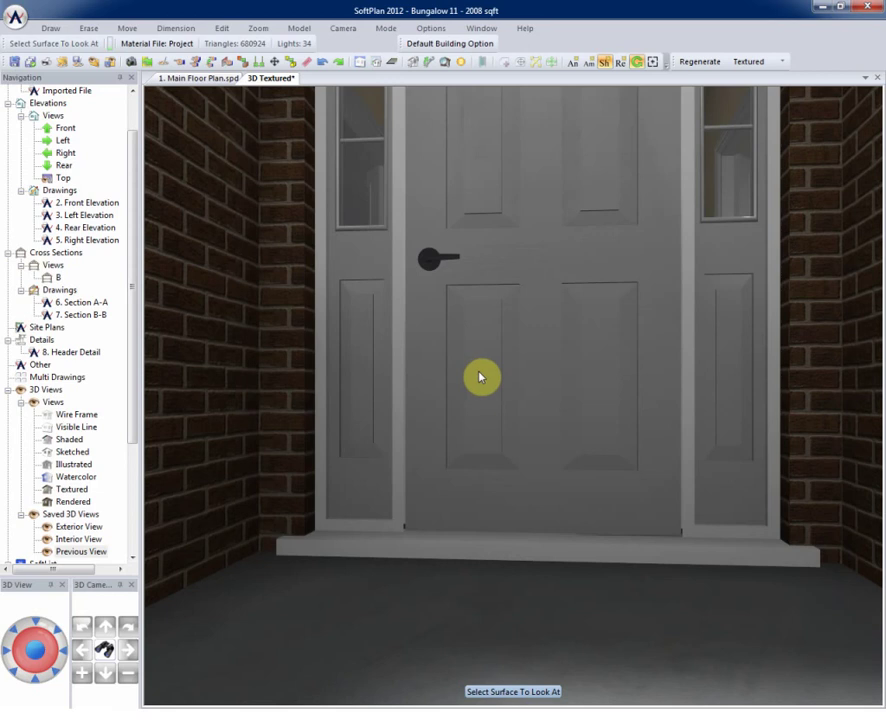
click(58, 636)
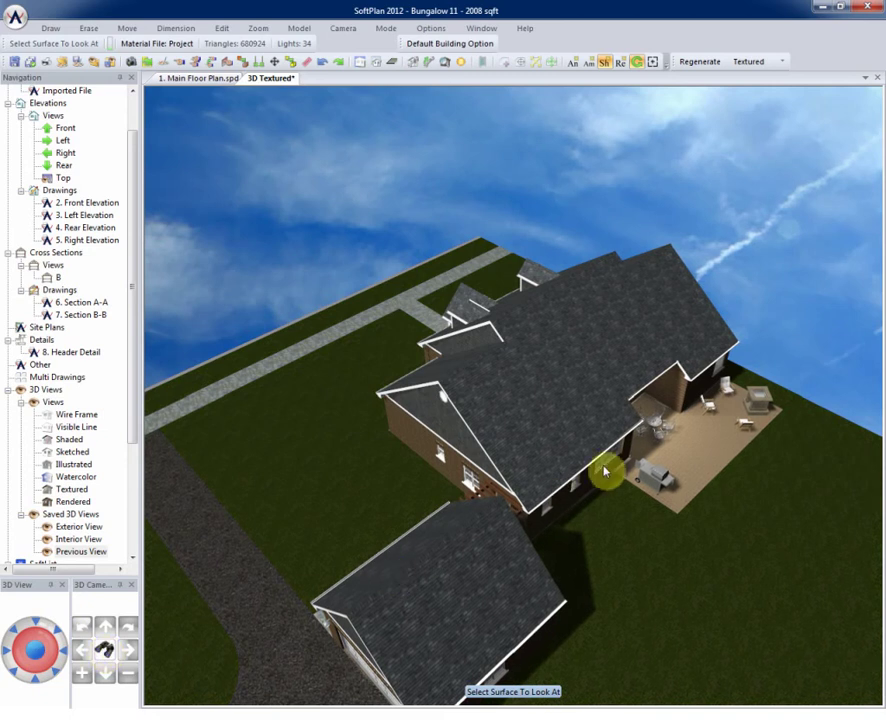
click(657, 428)
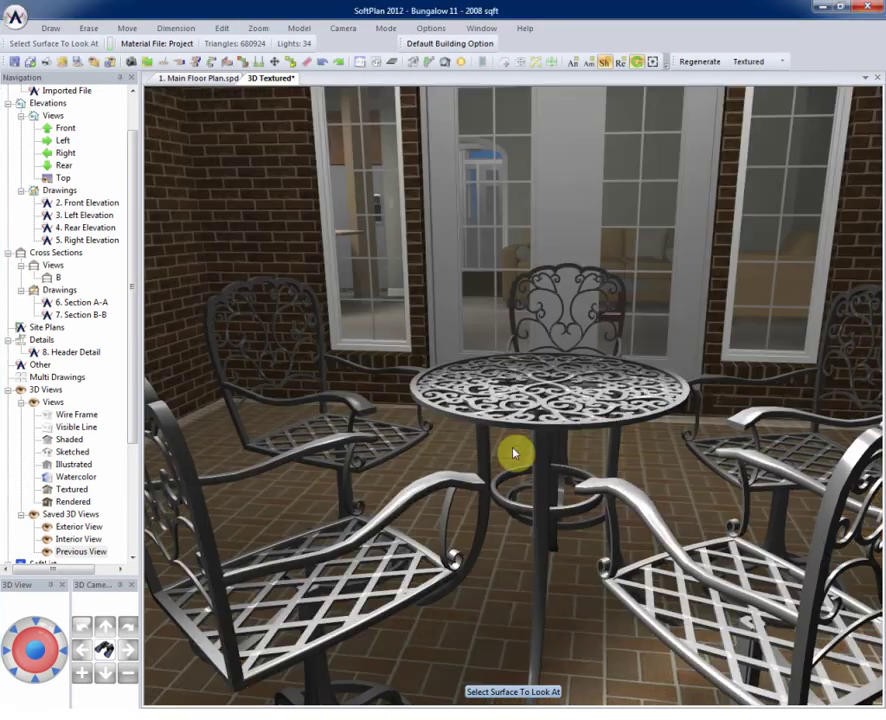
Pull back to see all four patio chairs and turn the camera right, then left
click(501, 453)
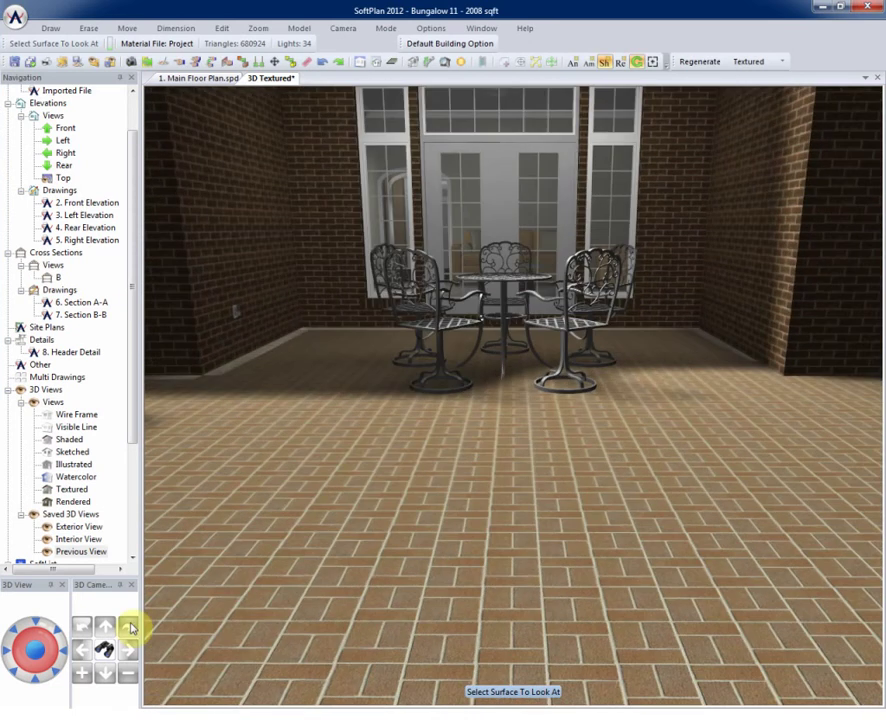
click(129, 626)
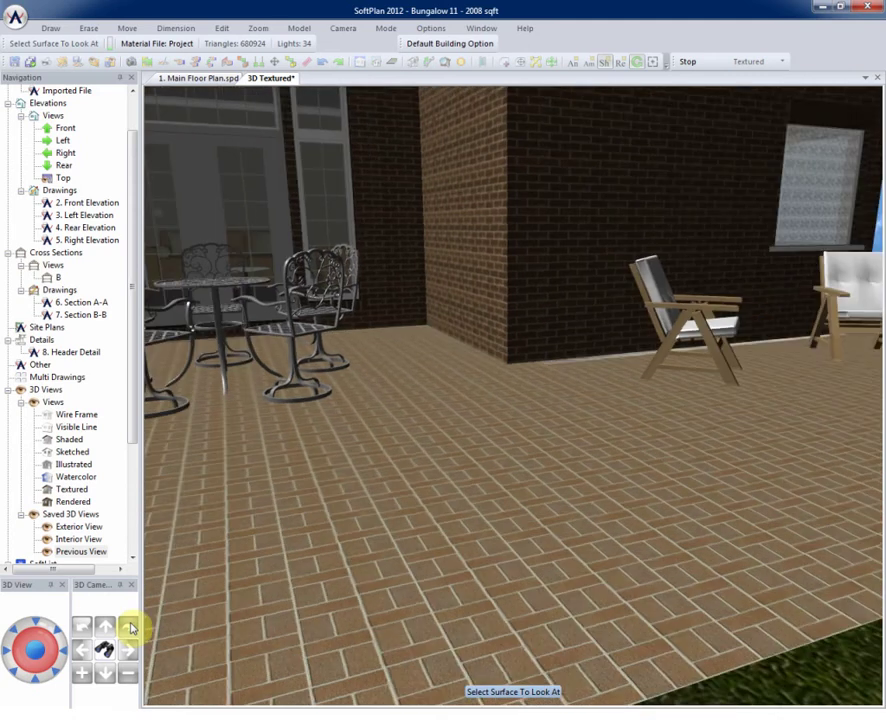
click(83, 627)
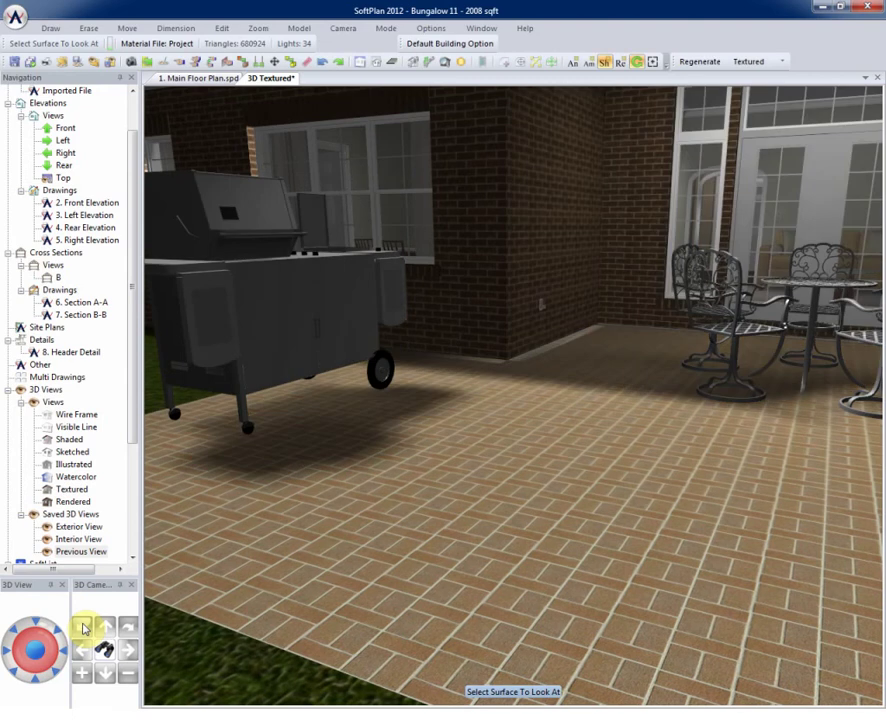
Go aerial, Look At the front lawn, then move in and sideways to centre the house
click(59, 673)
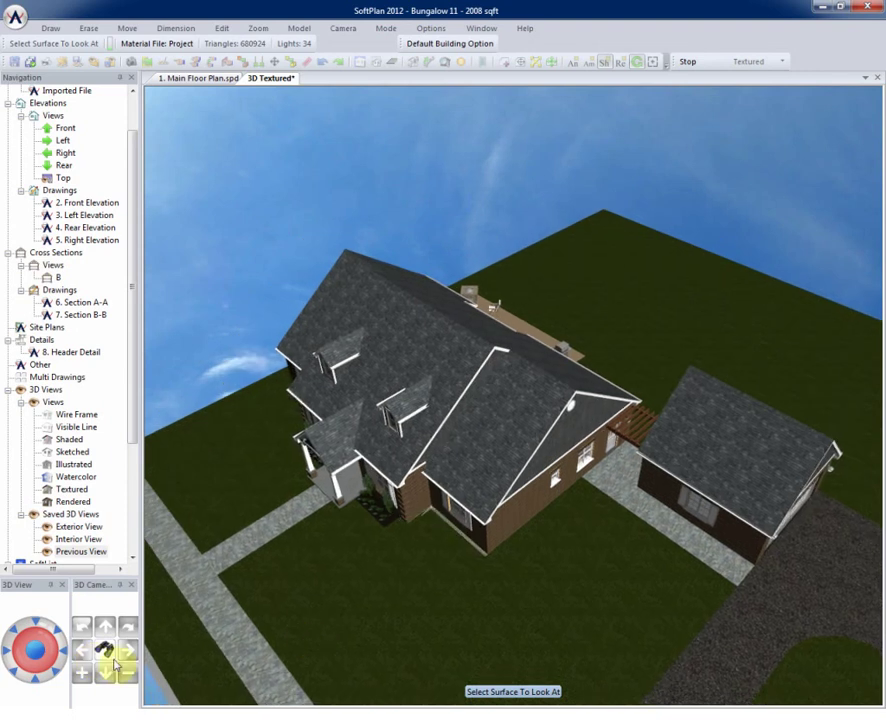
click(518, 572)
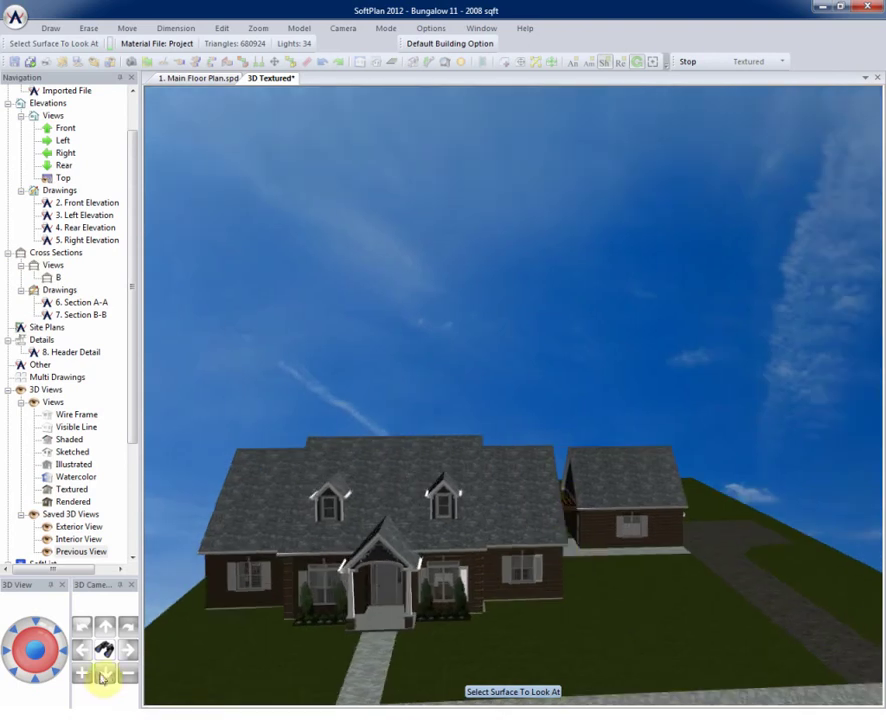
click(105, 676)
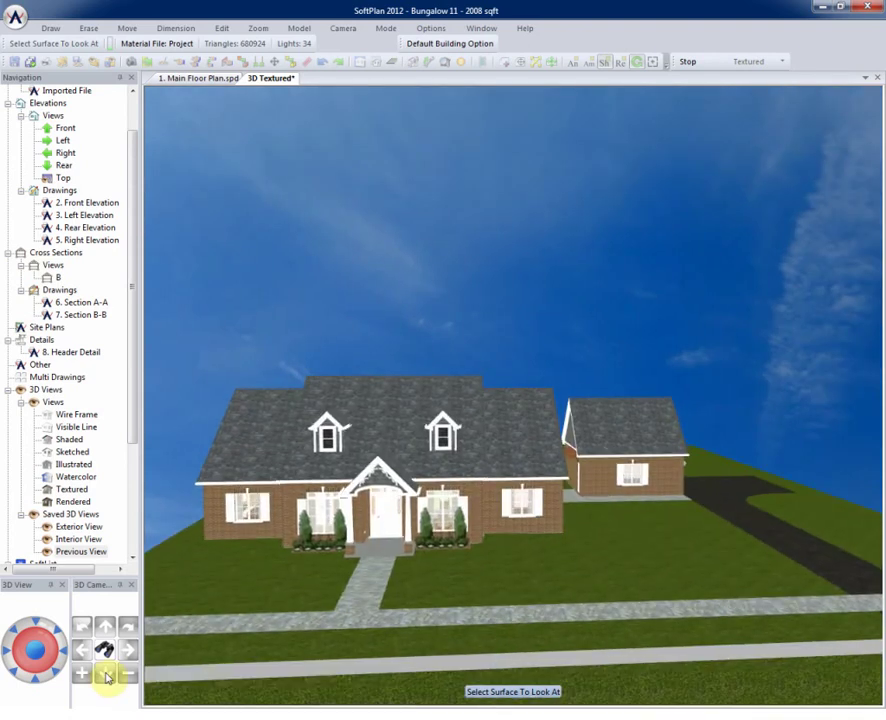
click(83, 675)
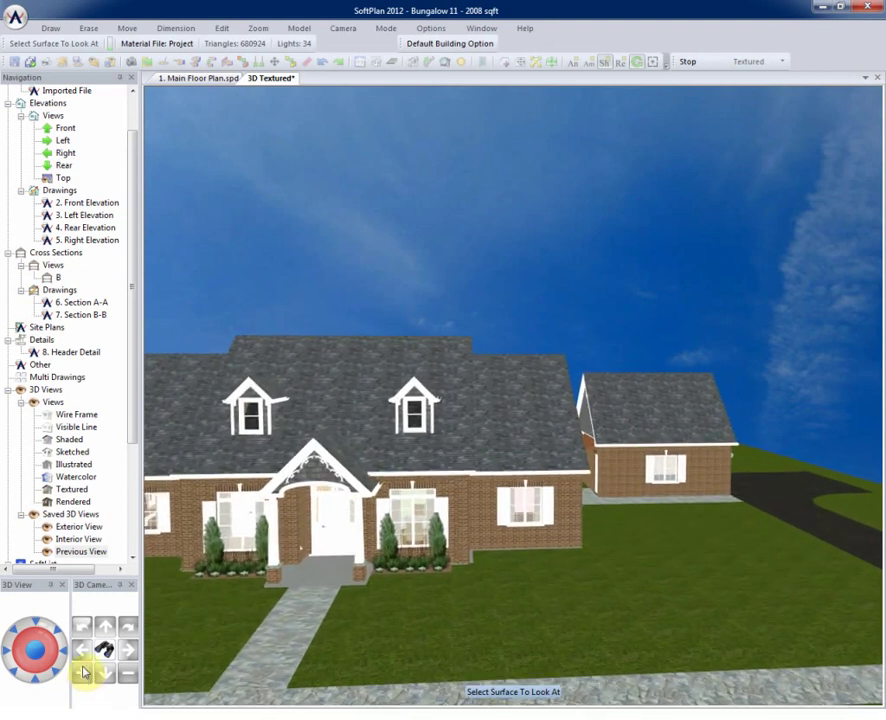
click(83, 655)
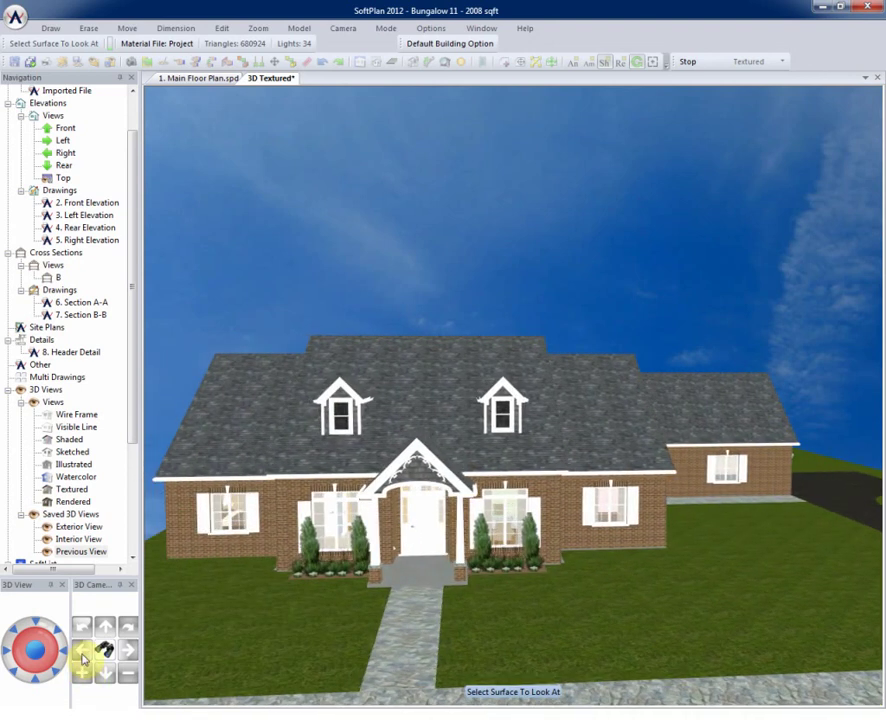